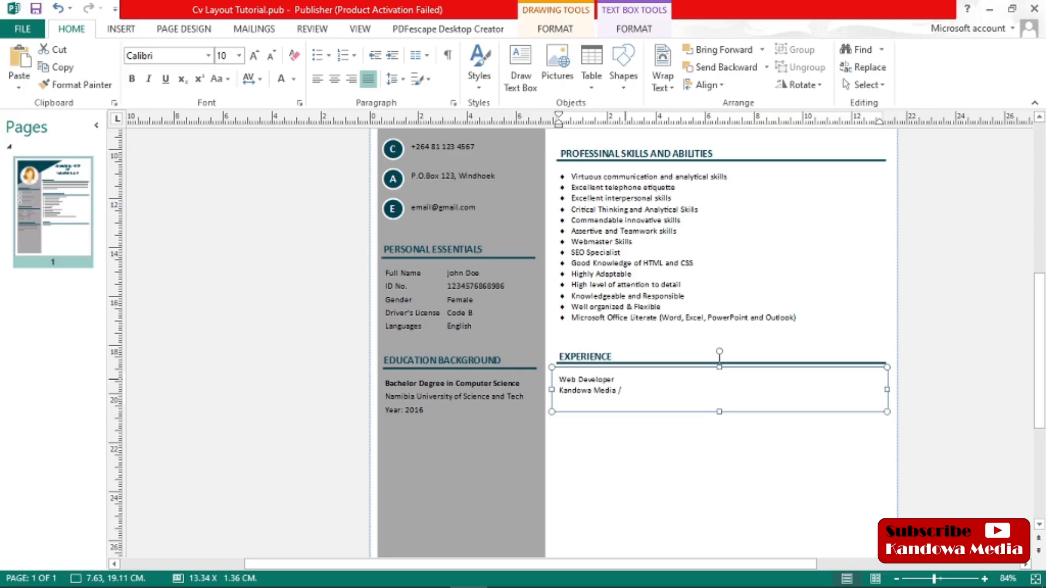
Complete the employer line under EXPERIENCE so it reads "Kandowa Media, Windhoek / February 2016 — Till Date"
key(Left)
key(Left)
text(,)
text(Windhoe)
click(692, 386)
text(F)
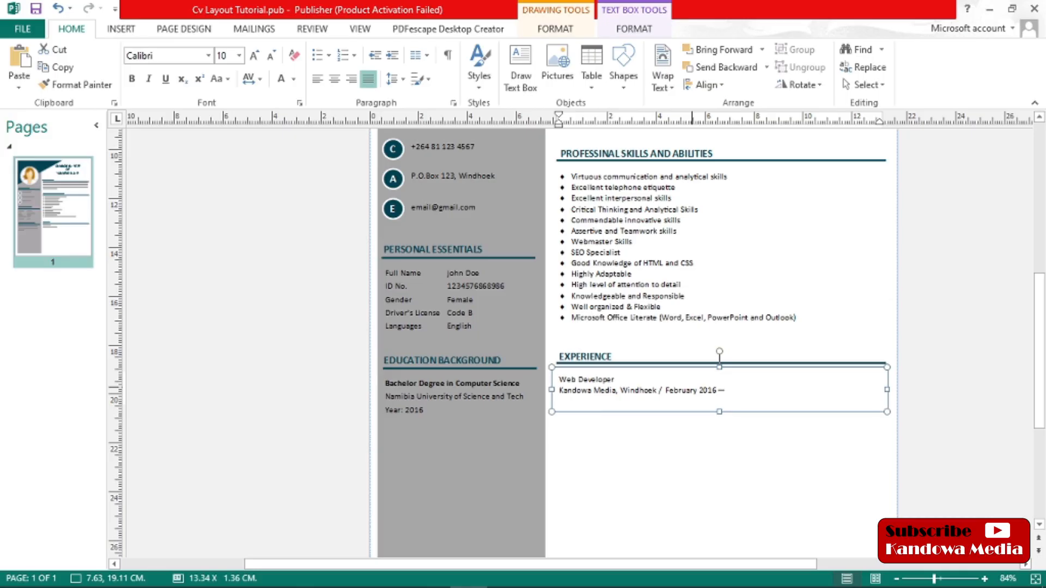
text(Till Do)
Make the "Web Developer" job title under EXPERIENCE bold
drag(621, 380, 553, 377)
click(131, 79)
click(618, 380)
click(648, 459)
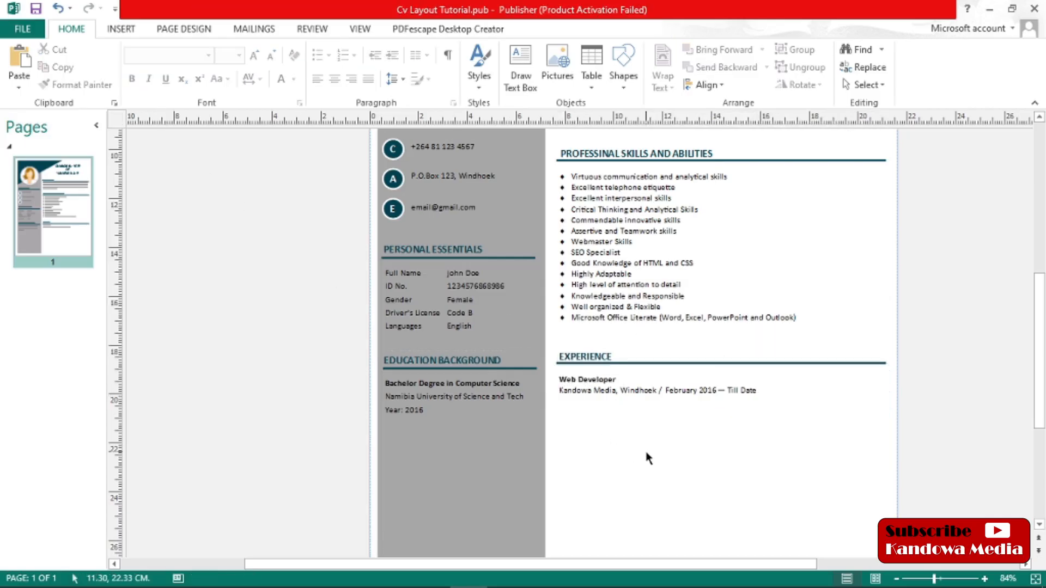
Set the line spacing of the job title and employer lines under EXPERIENCE to 1.5
click(736, 391)
drag(746, 390, 569, 378)
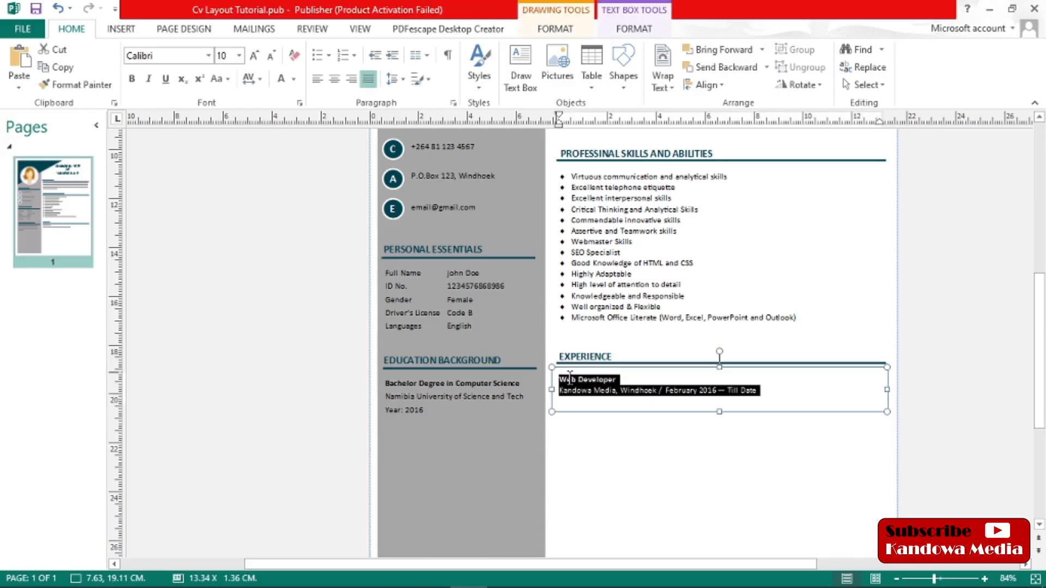
click(398, 79)
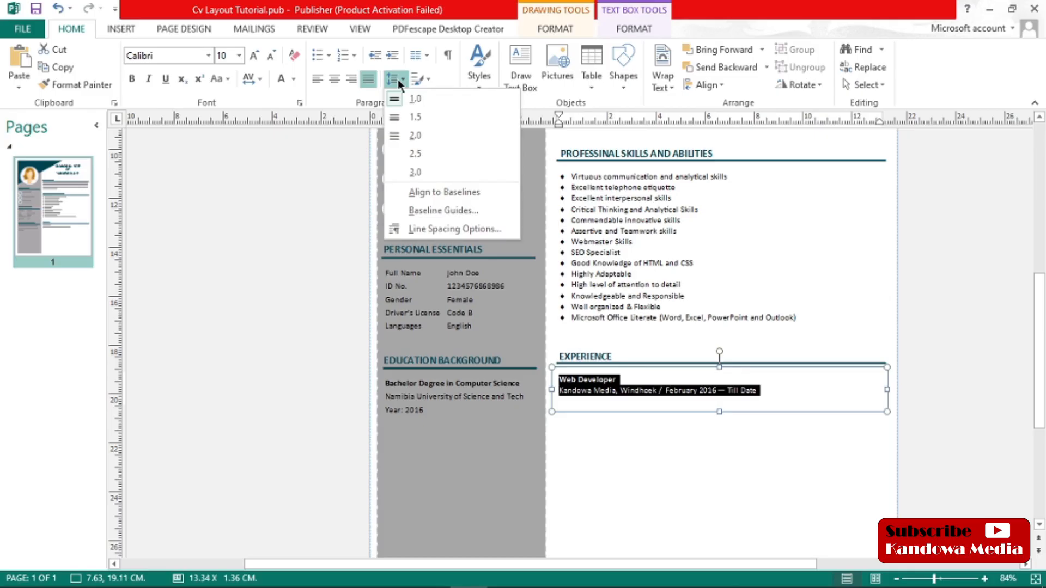
click(418, 118)
click(733, 483)
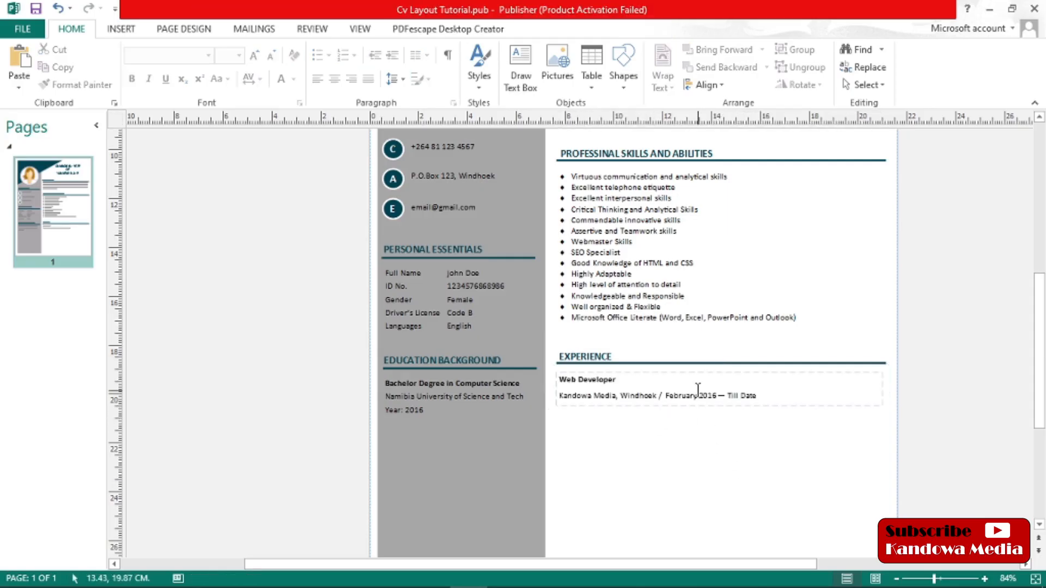
Duplicate the Web Developer text box and place the copy directly below the original, aligned with it
right_click(730, 406)
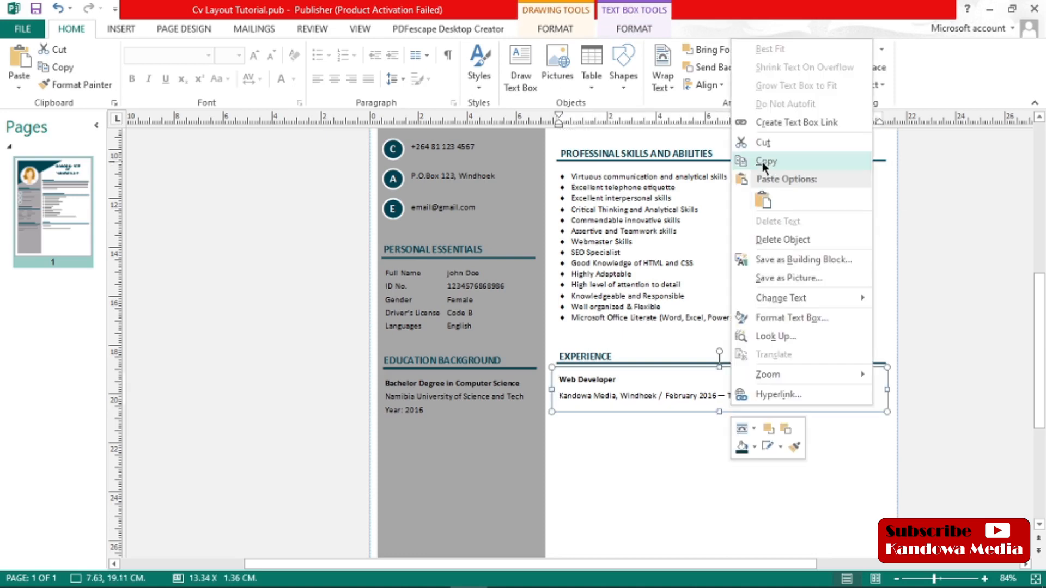
click(616, 394)
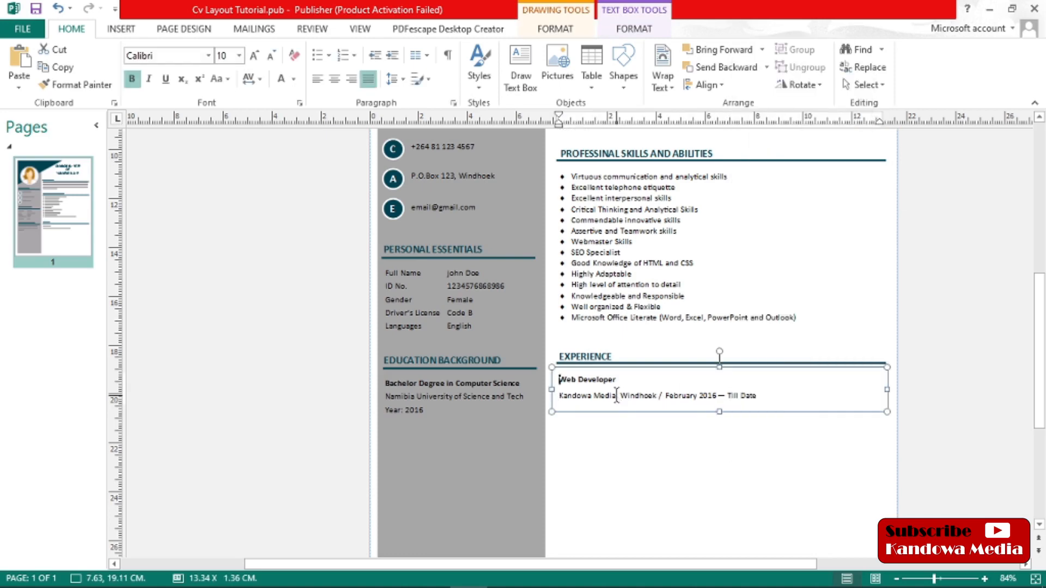
right_click(709, 403)
click(750, 160)
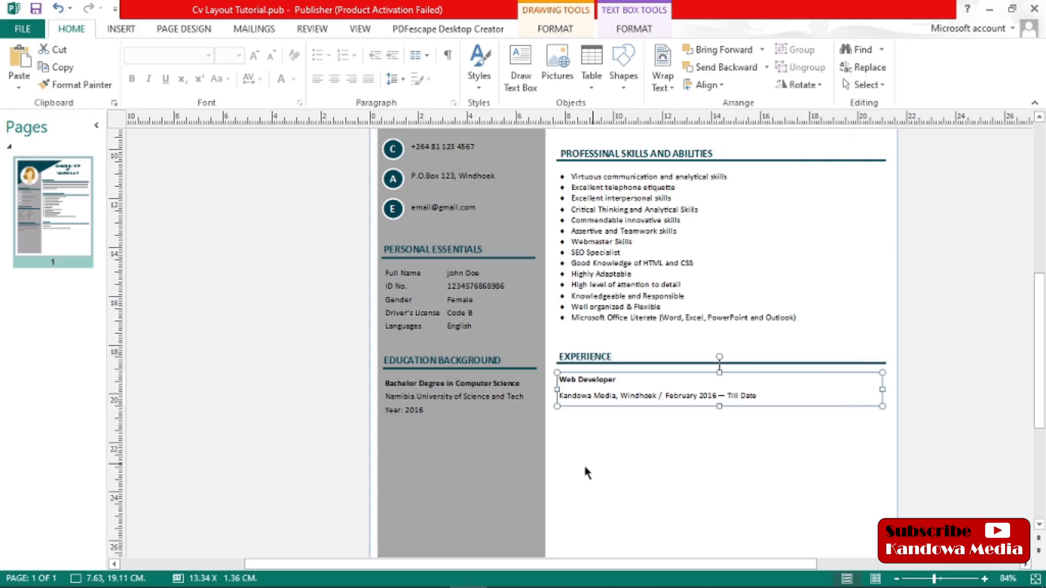
right_click(580, 466)
click(609, 398)
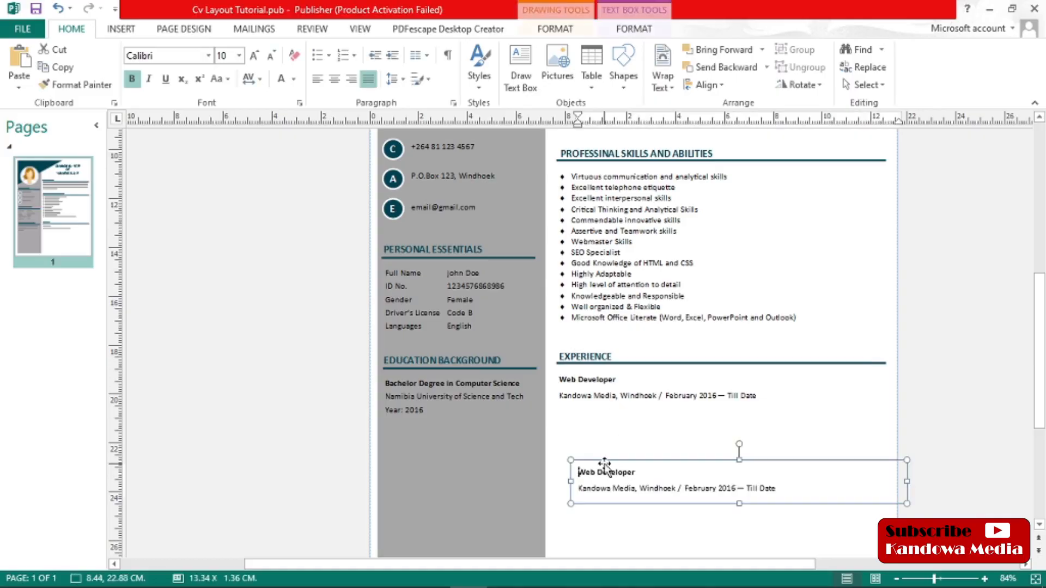
drag(733, 467, 703, 399)
Replace the job title in the copied text box with "Duties and Responsibilities"
click(625, 413)
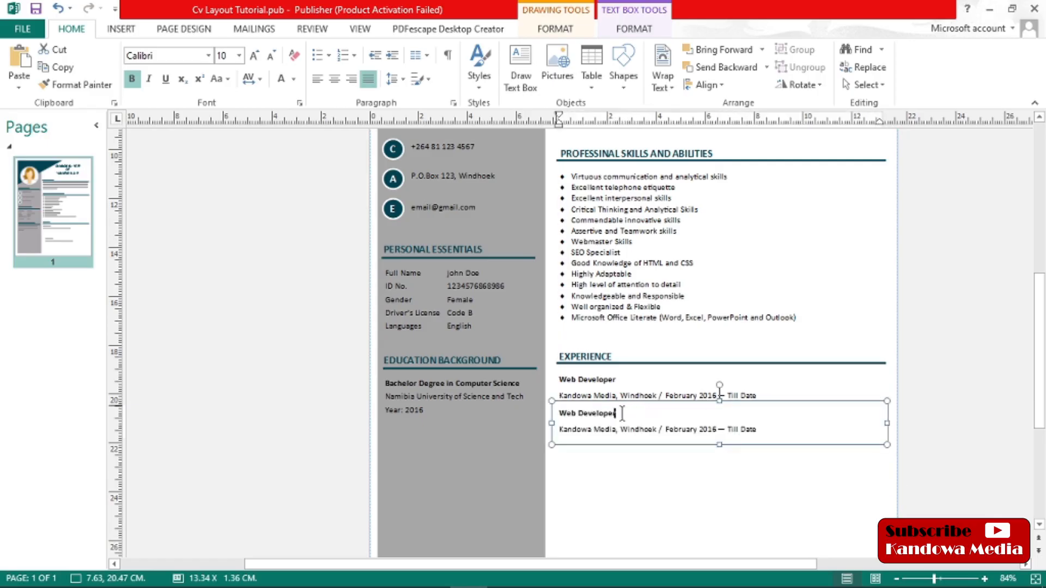
drag(625, 413, 571, 414)
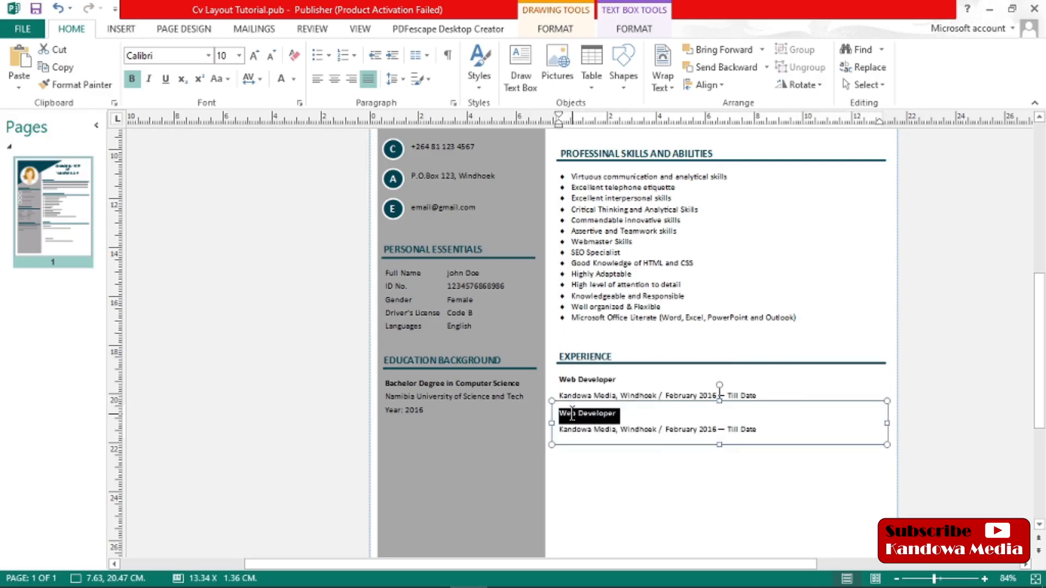
text(Duties and Responsibilities)
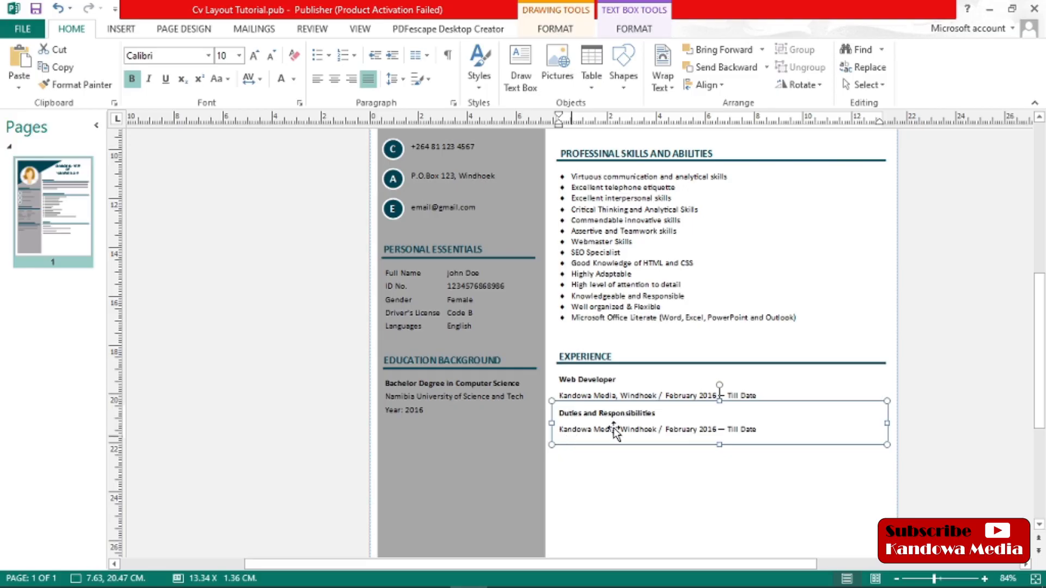
Extend the duties text box downward to about 5.28 cm tall and add a colon after "Duties and Responsibilities"
drag(760, 430, 619, 441)
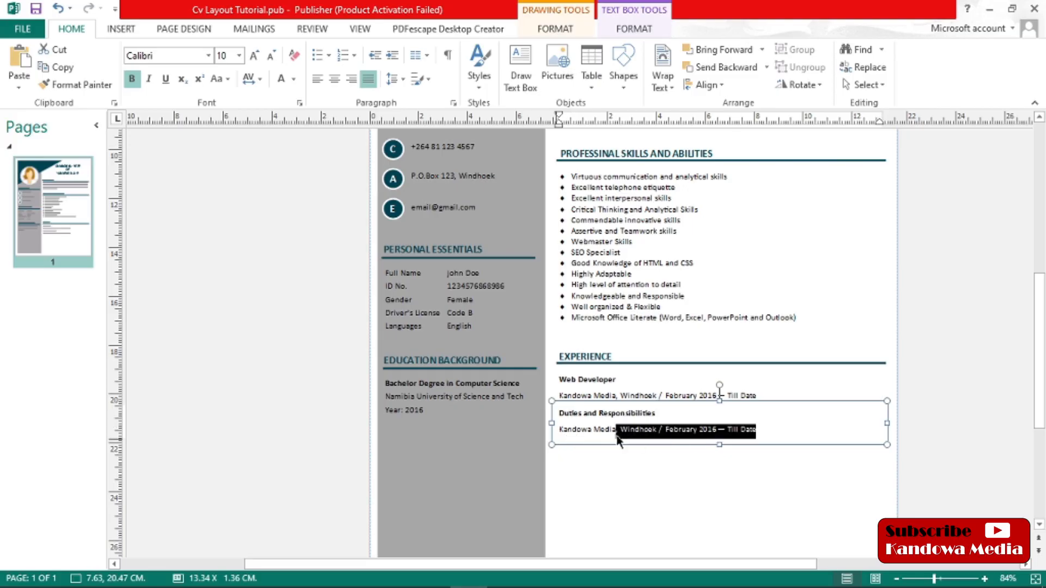
drag(719, 444, 724, 543)
drag(739, 433, 572, 436)
click(664, 458)
click(658, 413)
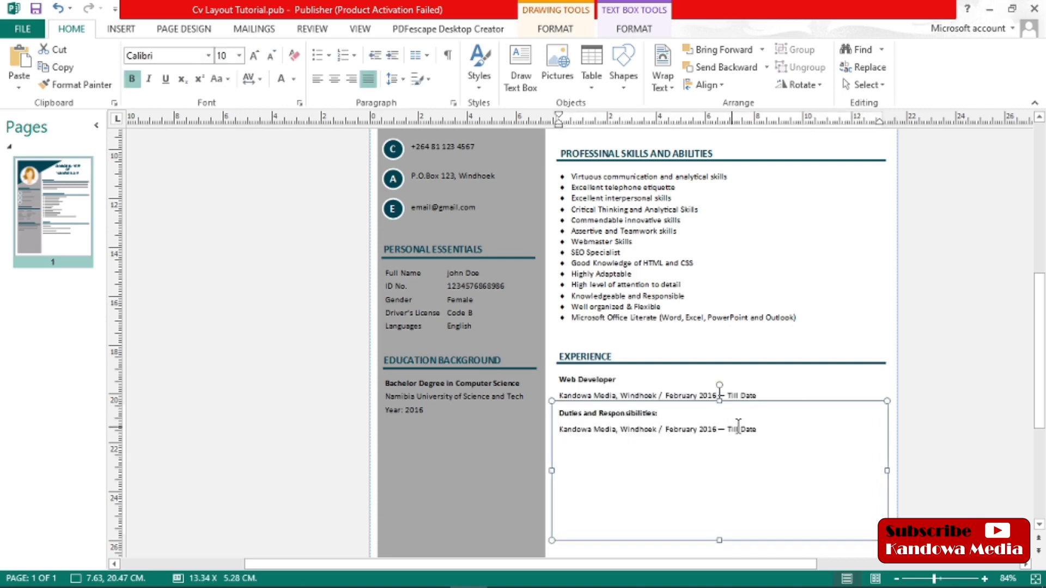
Replace the employer line below the duties heading with "This are just all mu duties and responsibilities"
drag(760, 430, 568, 434)
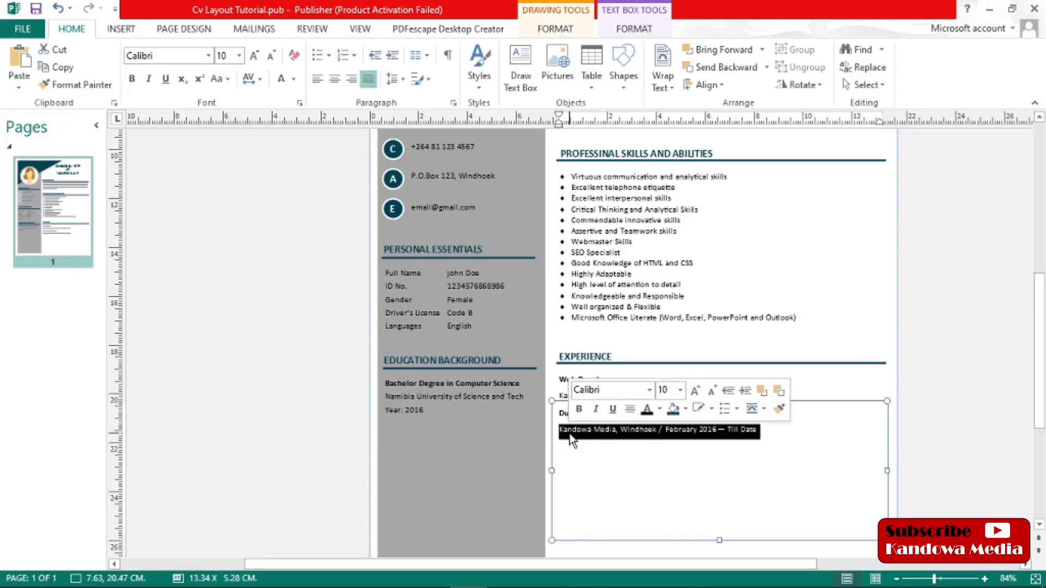
text(Th)
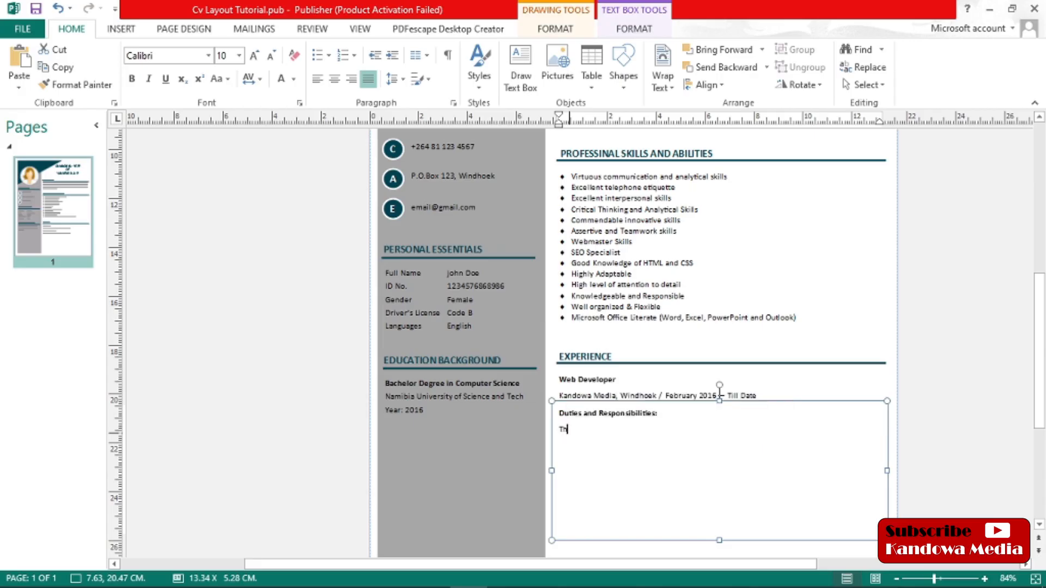
text(is are just all mu duies ard reponsibilities)
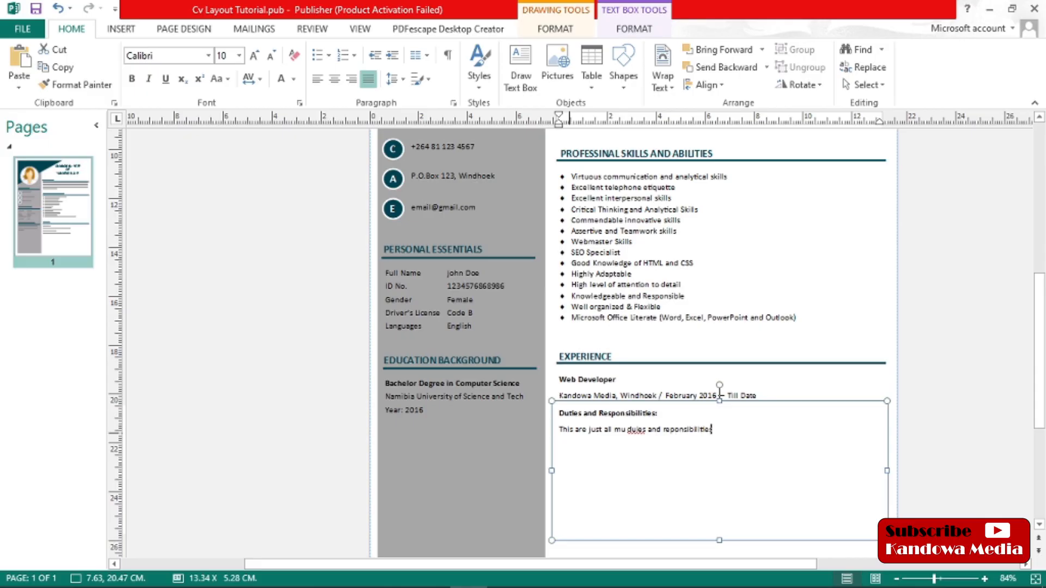
click(635, 432)
text(ti)
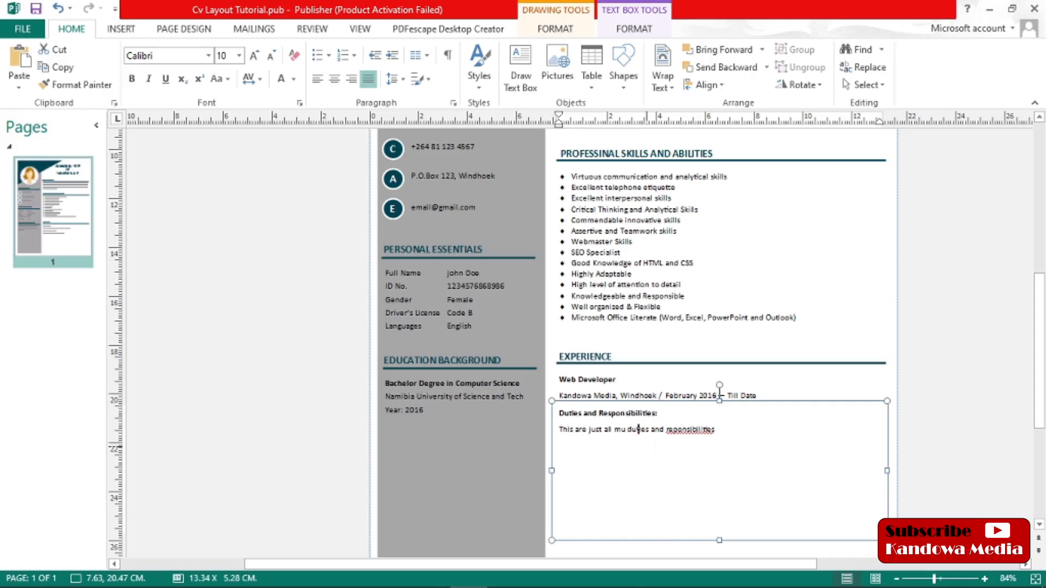
click(673, 426)
text(s)
Copy the duties sentence and paste it four times on separate lines below the original
drag(724, 428, 561, 431)
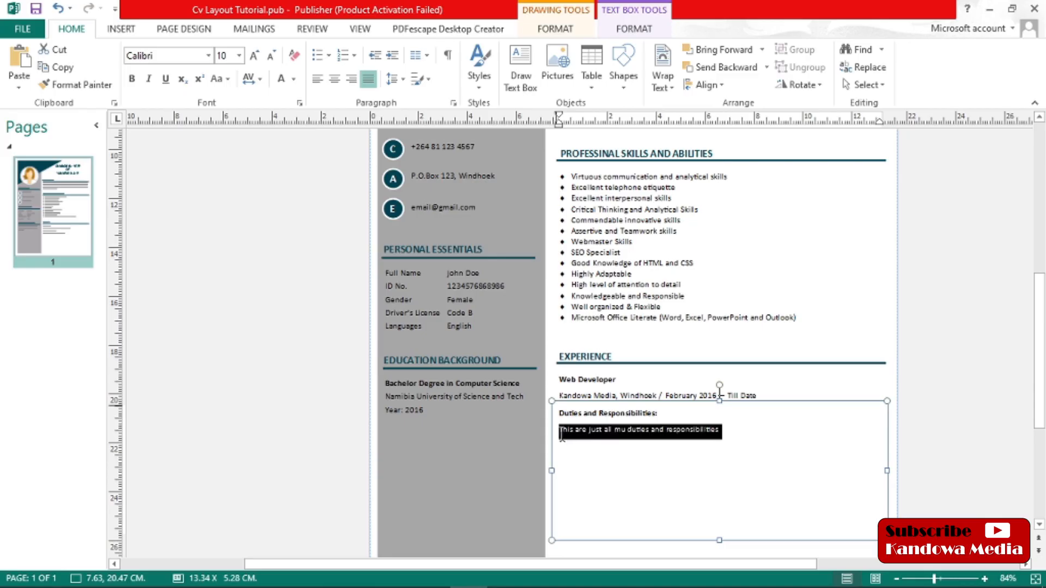
right_click(567, 432)
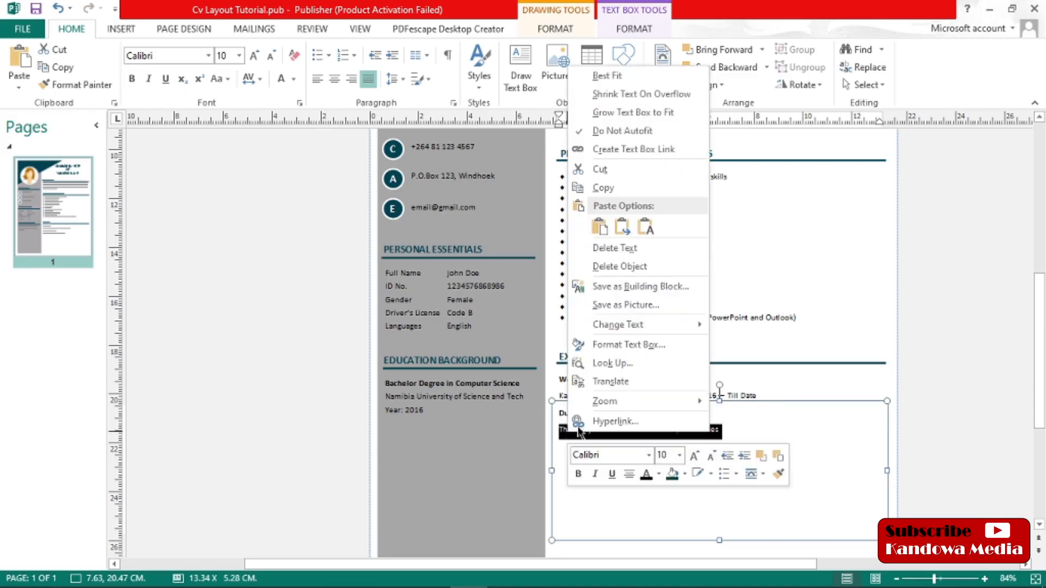
click(599, 187)
click(731, 429)
key(Return)
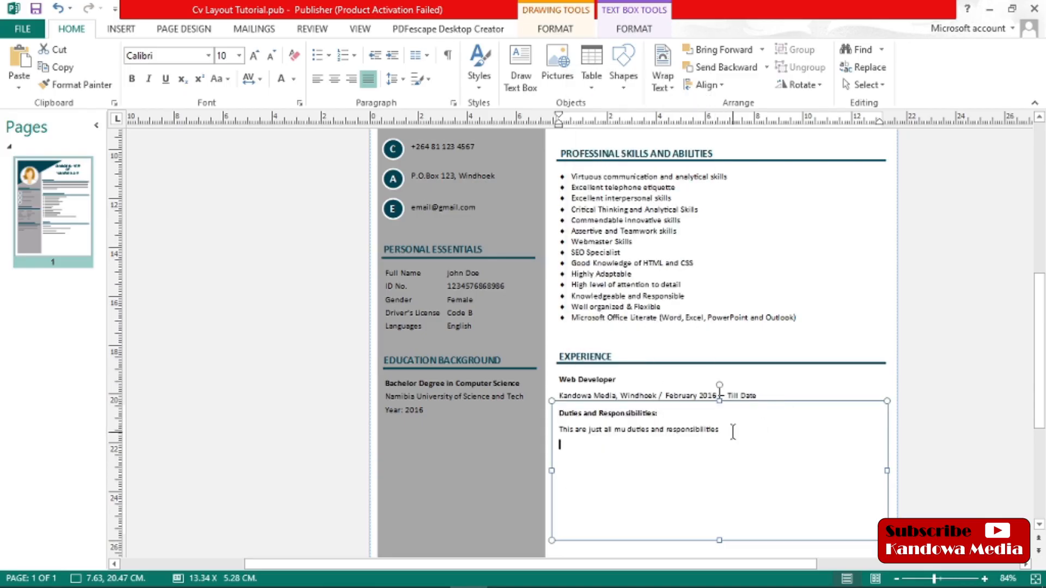
key(ctrl+v)
key(Return)
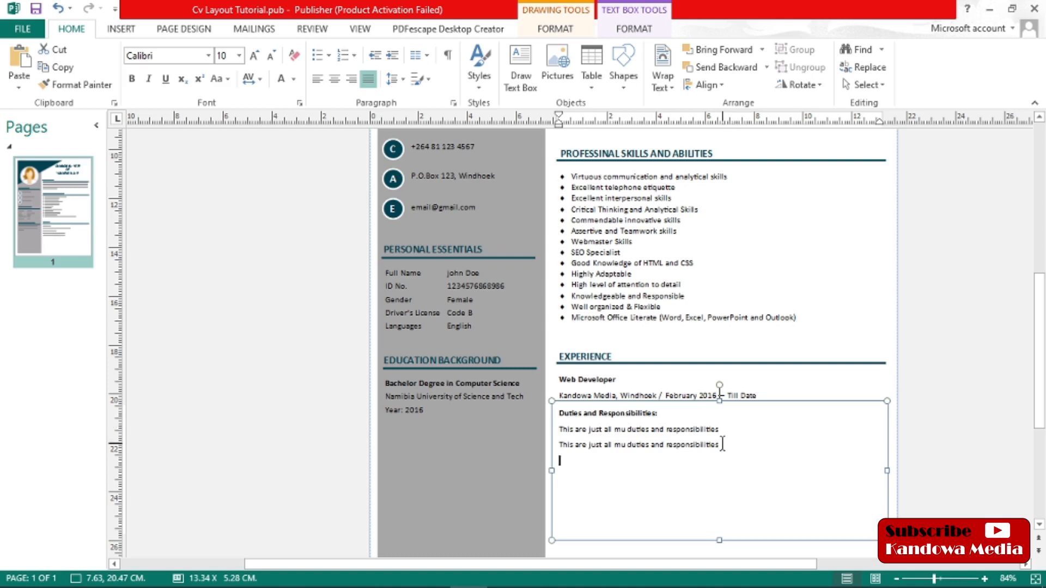
key(ctrl+v)
key(Return)
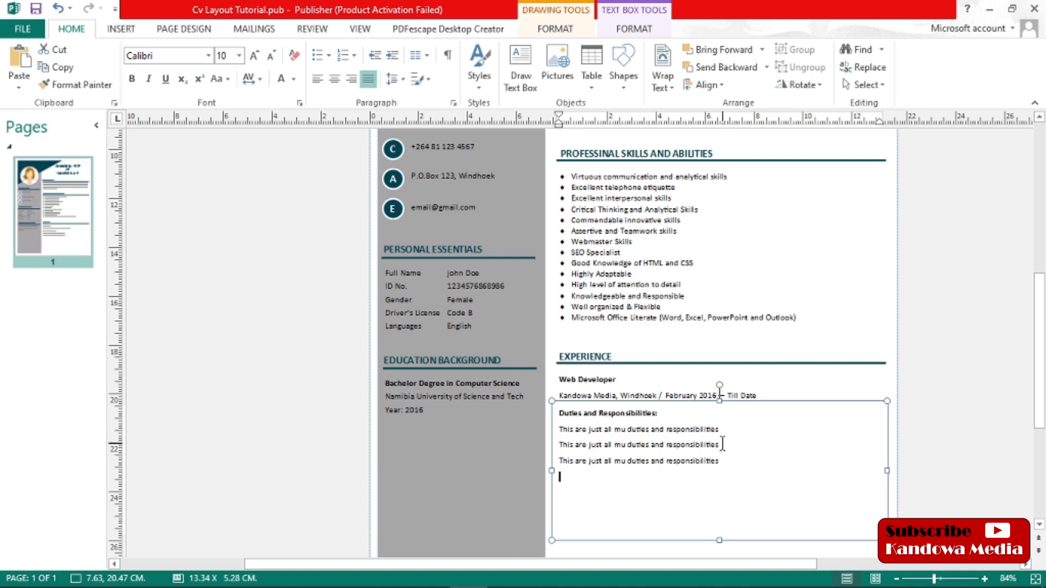
key(ctrl+v)
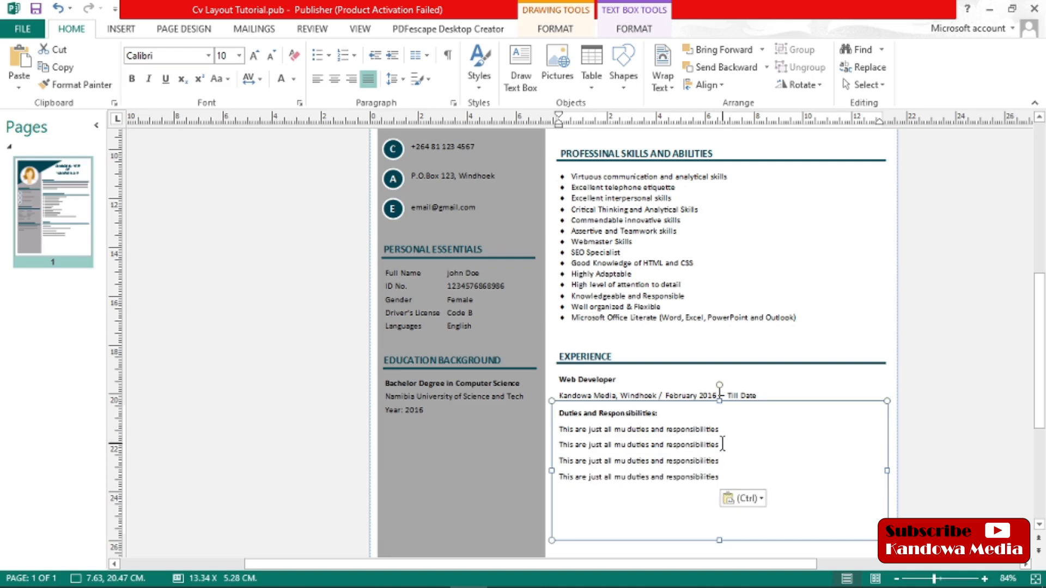
key(Return)
key(ctrl+v)
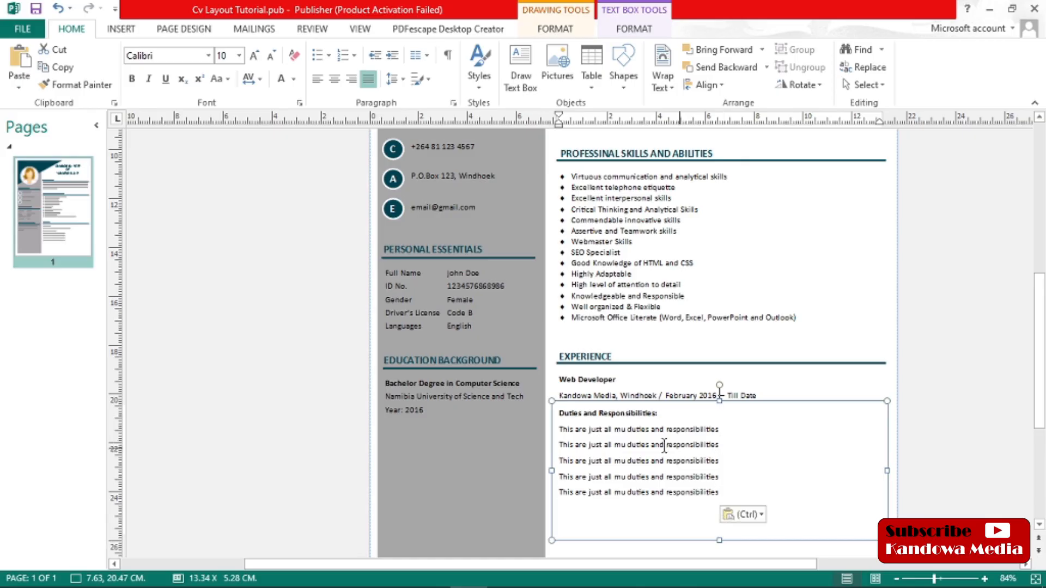
Format the five duties lines as a list with Filled Diamond Bullets
drag(724, 491, 562, 434)
click(328, 55)
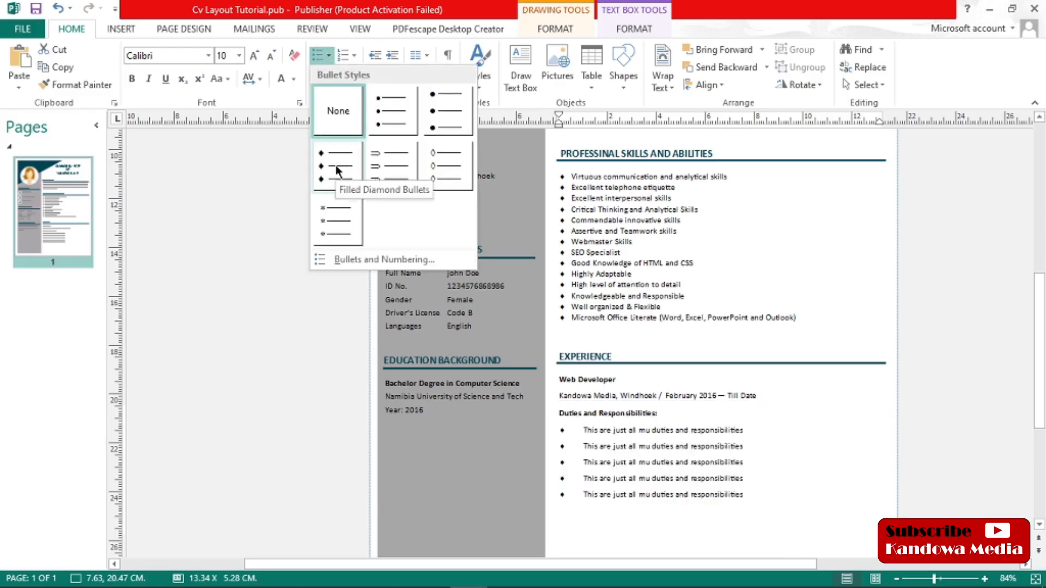
click(335, 165)
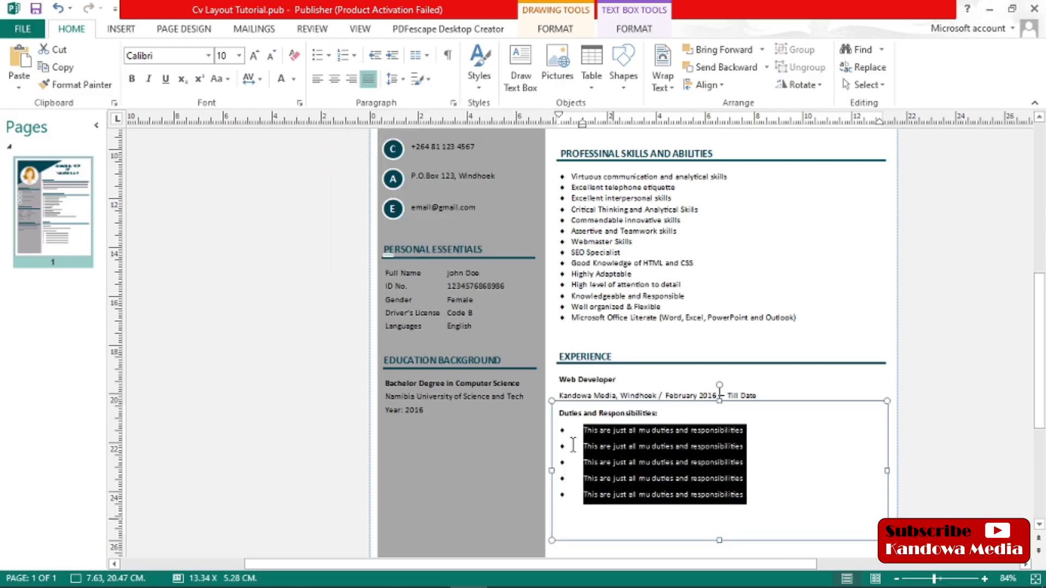
Reduce the duties list's indent by two increments in the Bullets and Numbering settings
click(330, 56)
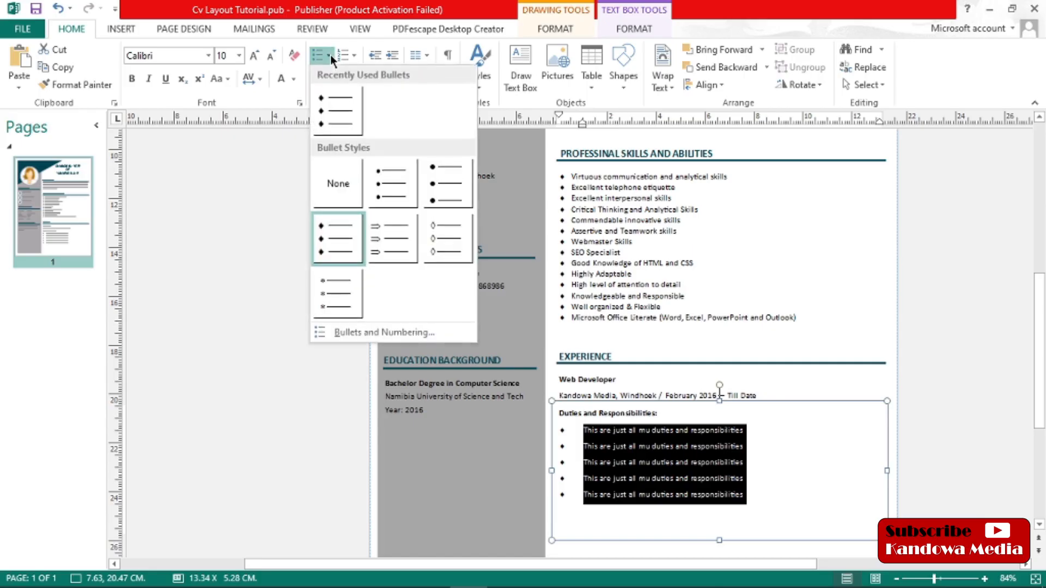
click(366, 338)
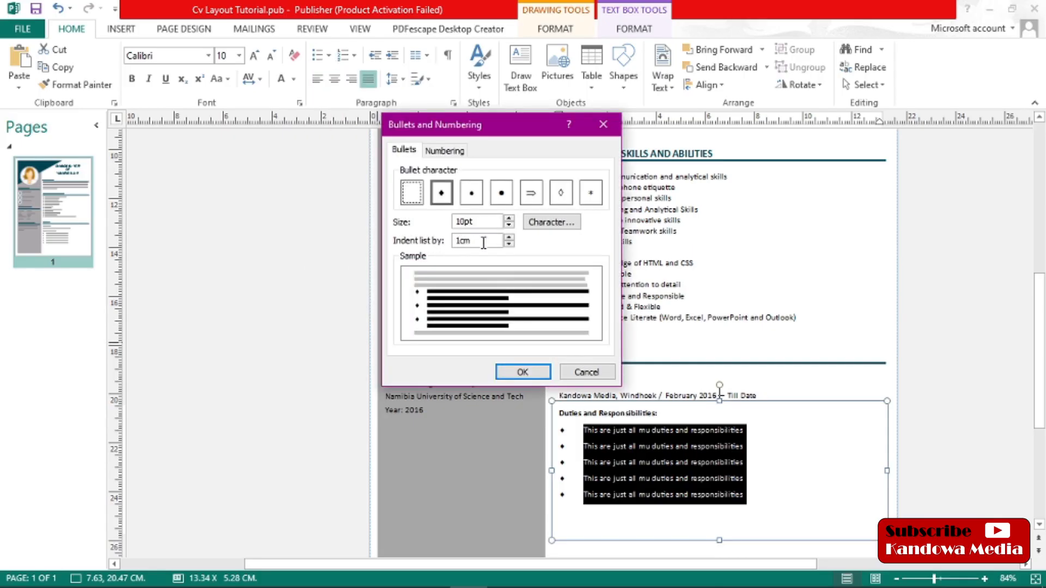
click(509, 244)
click(509, 244)
click(522, 372)
click(978, 415)
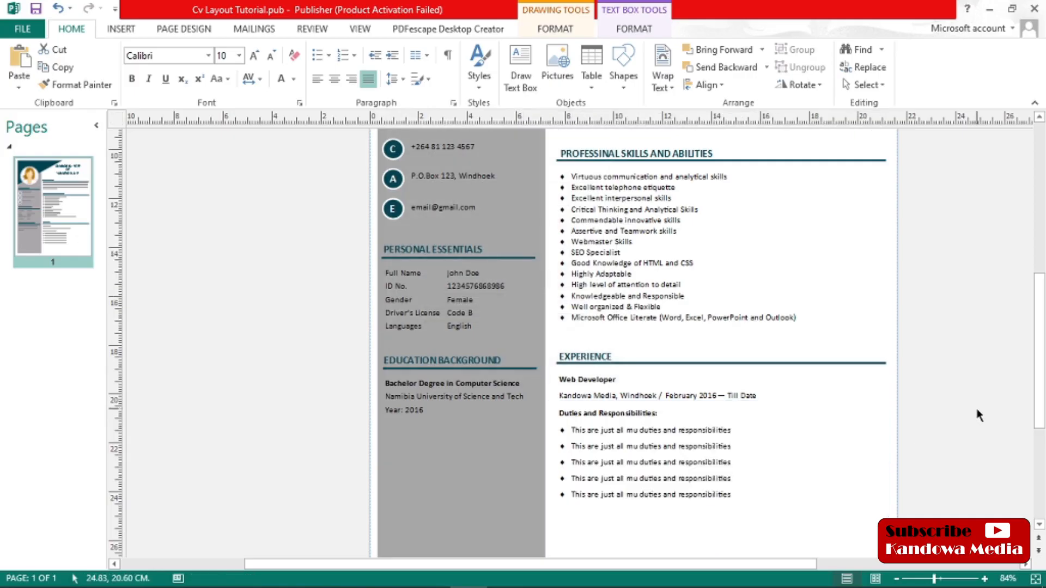
Copy the EDUCATION BACKGROUND heading text box and paste the duplicate in the empty area beside the page
drag(1040, 344, 1037, 387)
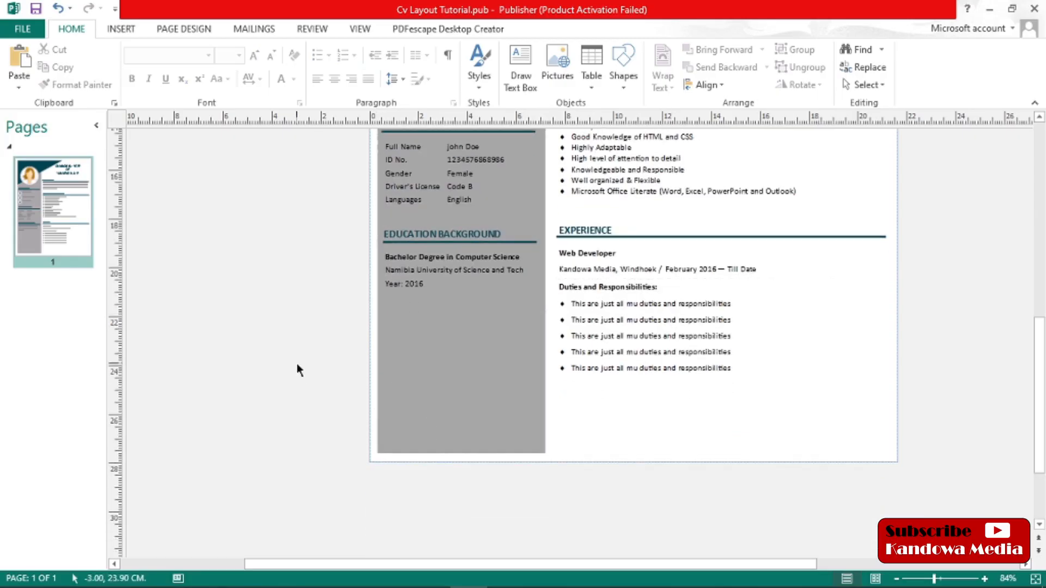
drag(1043, 434, 1042, 411)
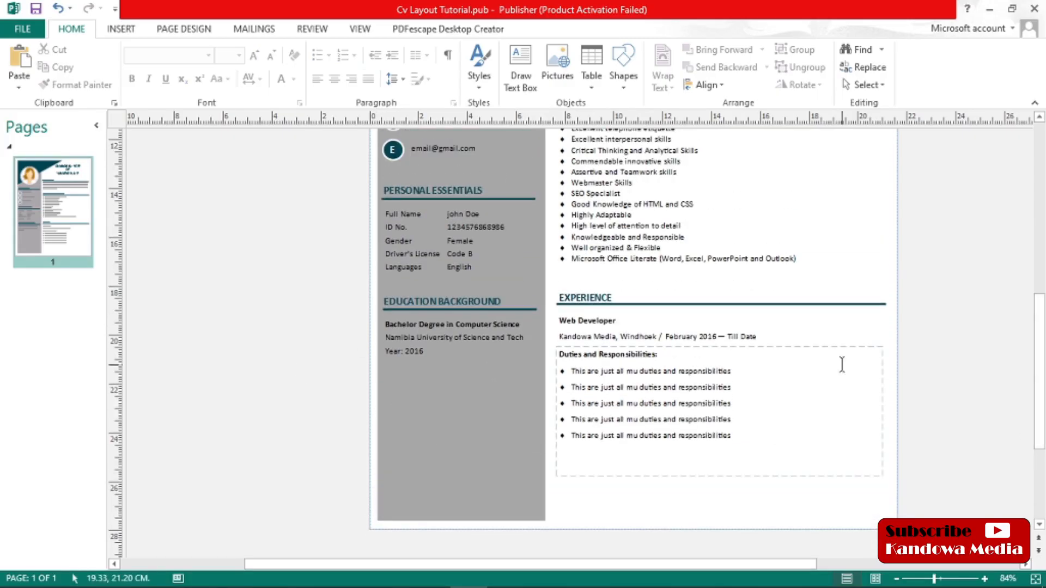
click(403, 299)
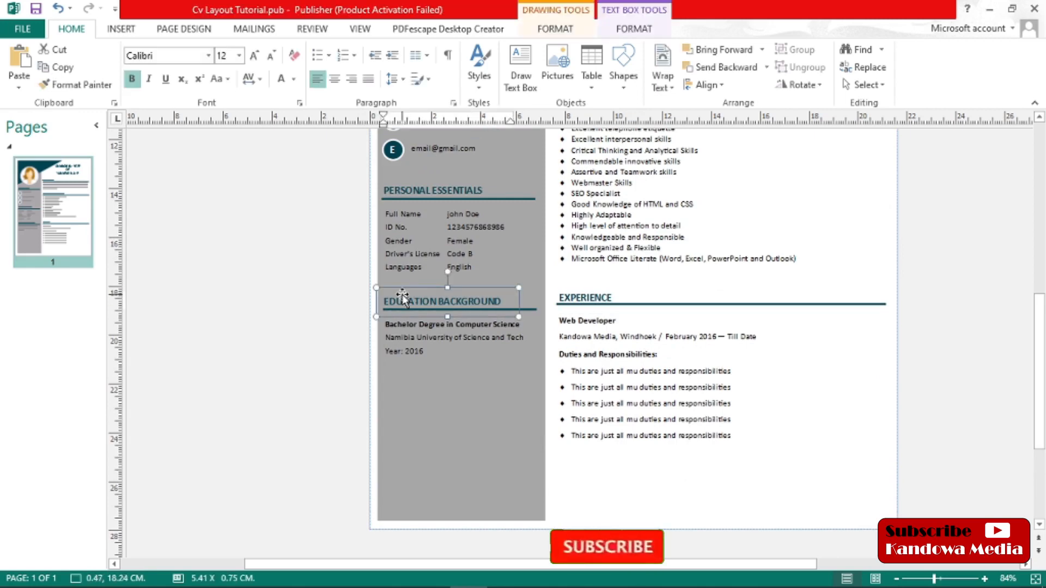
right_click(403, 300)
click(196, 366)
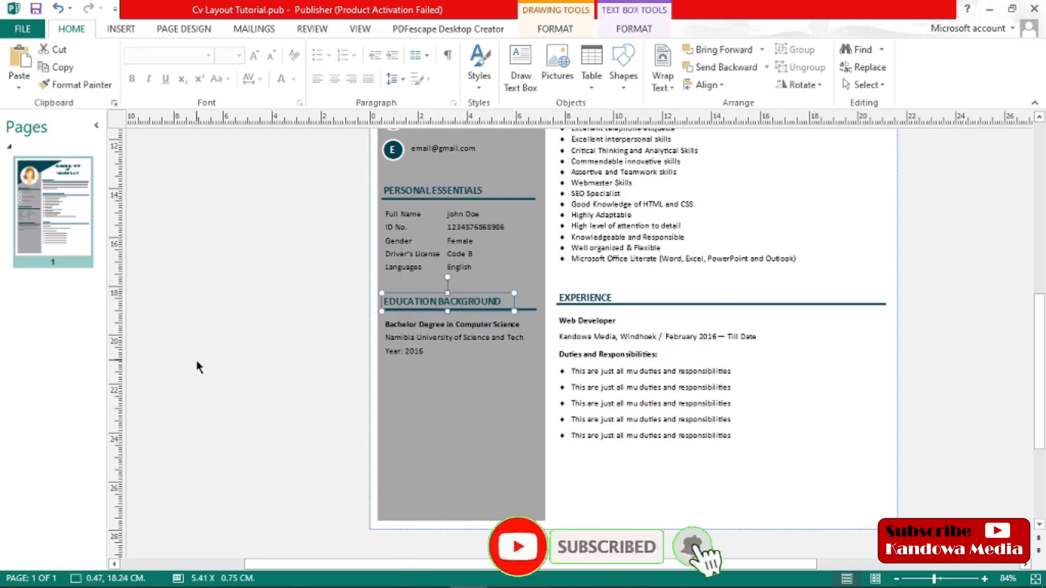
right_click(197, 365)
click(227, 410)
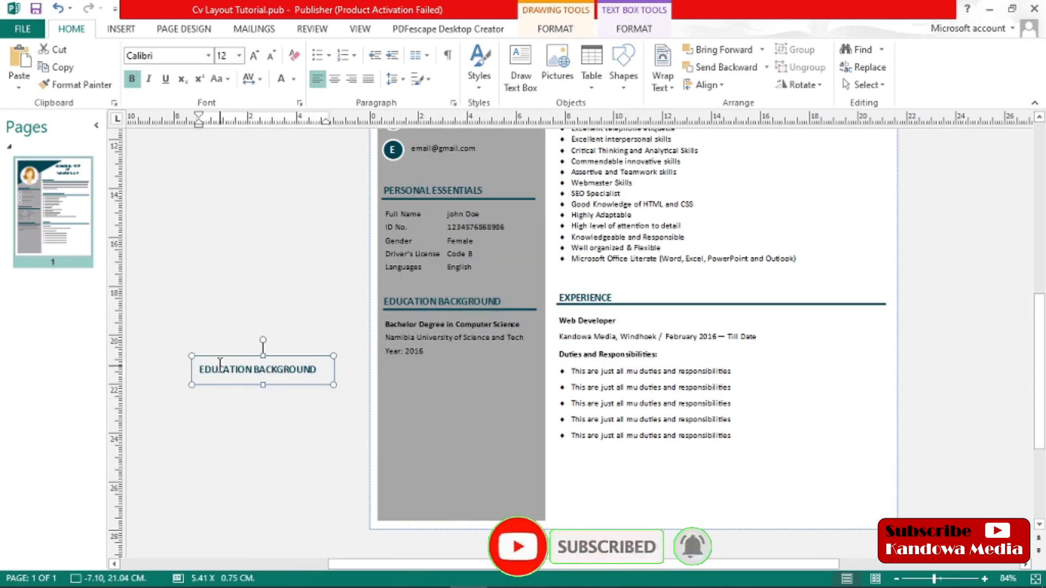
Move the duplicate EDUCATION BACKGROUND heading below the sidebar's education details and place a copy of the heading's divider line under it
drag(218, 358, 403, 372)
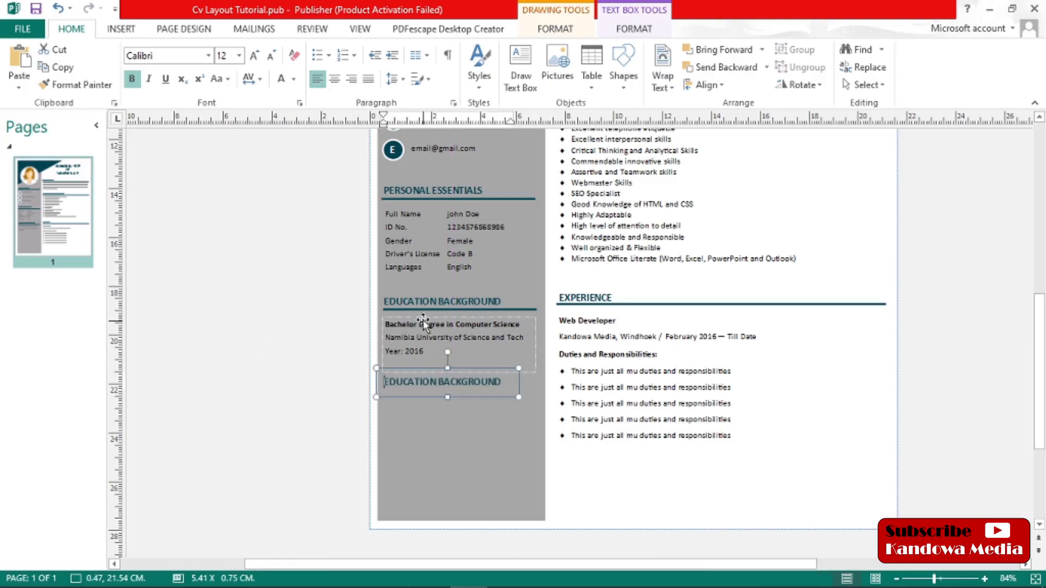
click(413, 309)
right_click(413, 309)
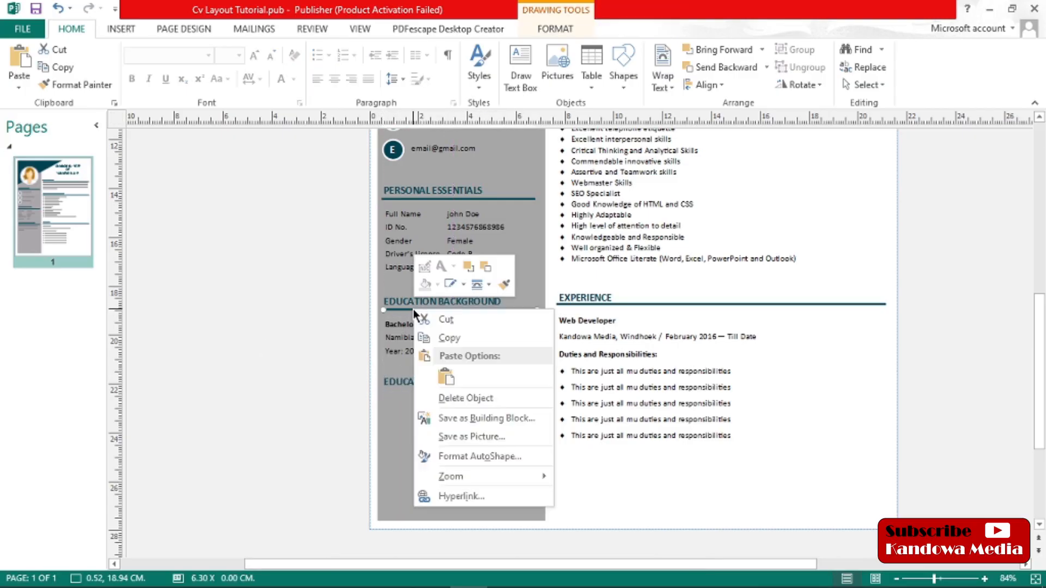
click(451, 338)
right_click(209, 405)
click(241, 461)
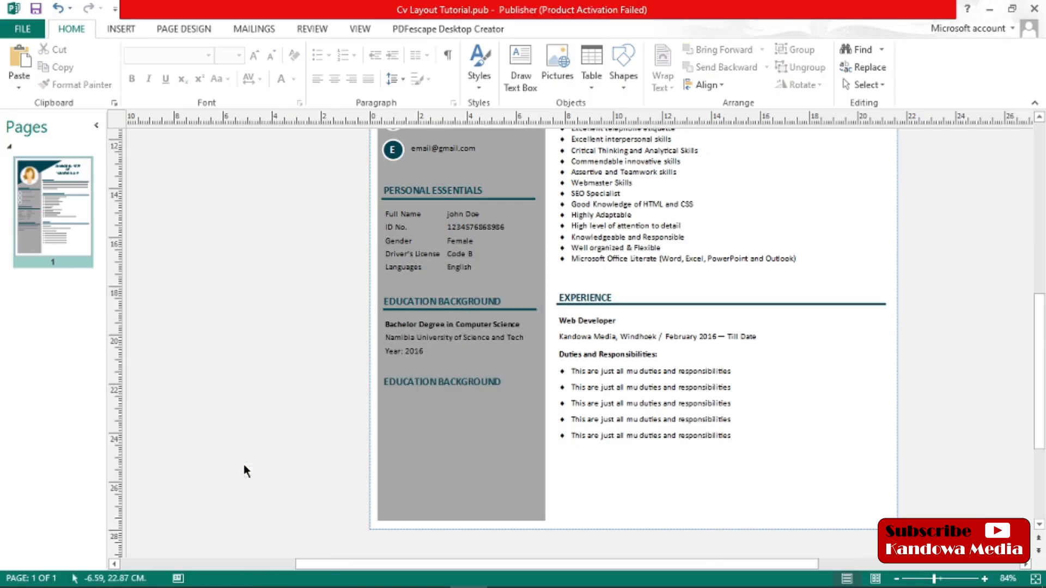
mouse_move(235, 408)
mouse_down()
mouse_move(322, 415)
mouse_move(409, 389)
mouse_up()
click(250, 416)
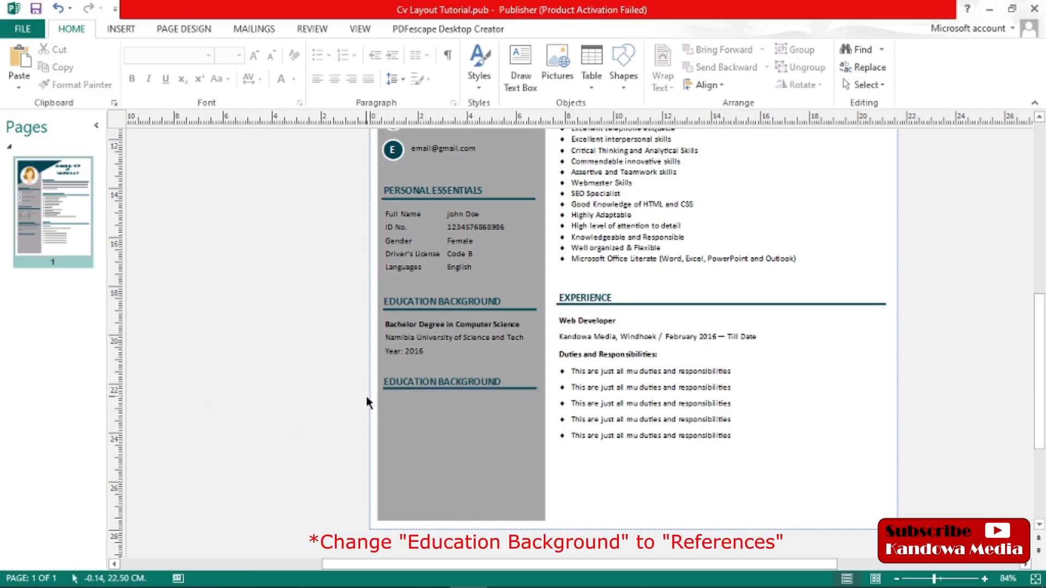
Duplicate the degree details text box, place the copy under the second EDUCATION BACKGROUND heading, and select its text
click(377, 366)
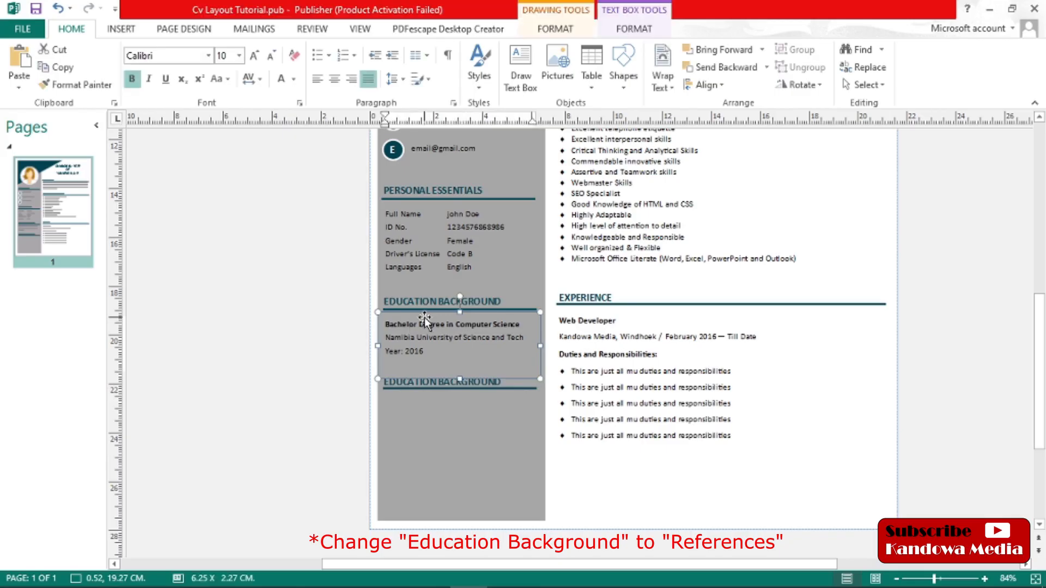
right_click(424, 318)
click(459, 341)
click(181, 445)
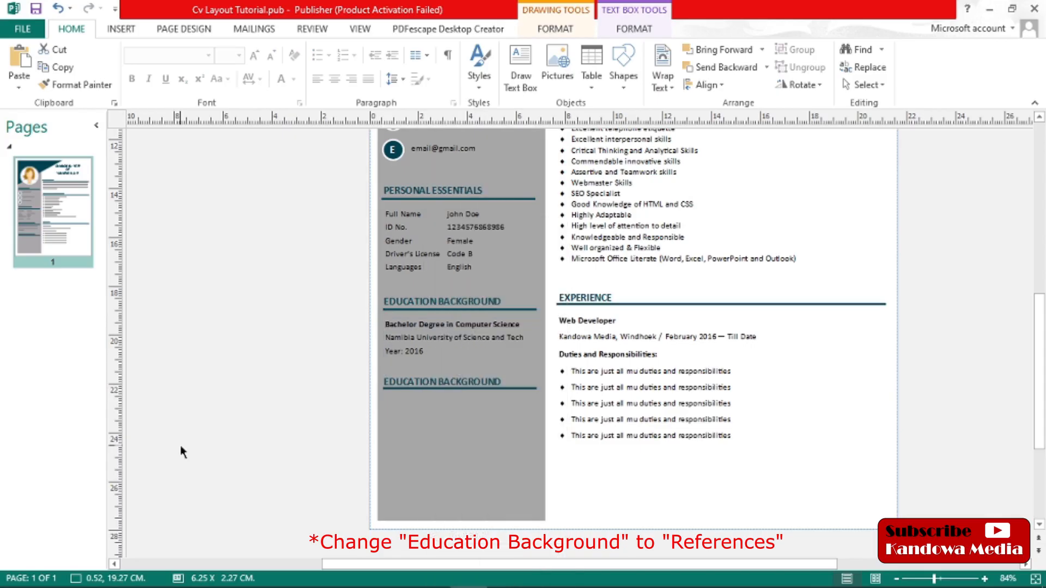
right_click(181, 445)
click(203, 491)
drag(328, 429, 390, 406)
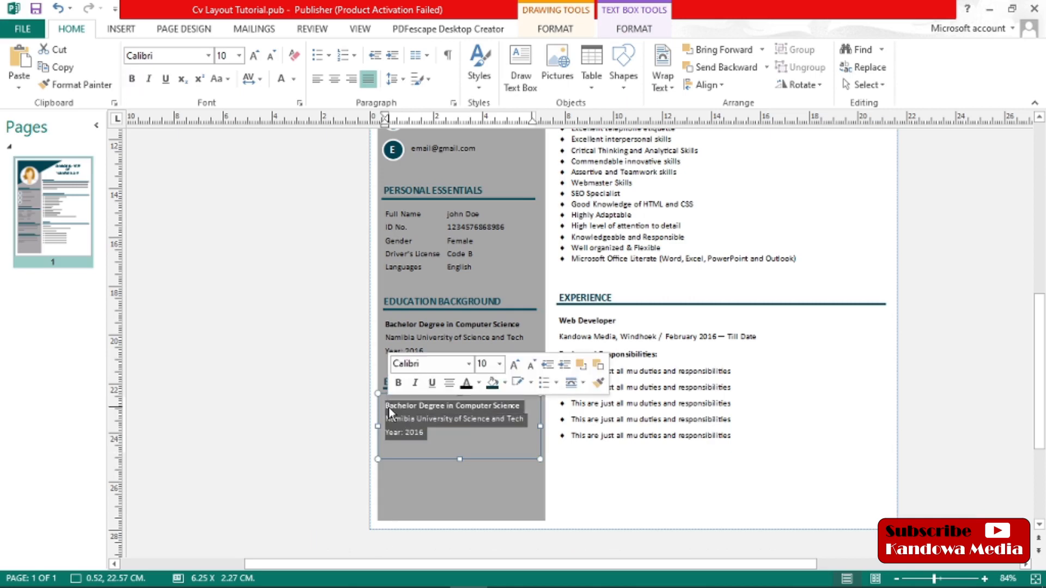
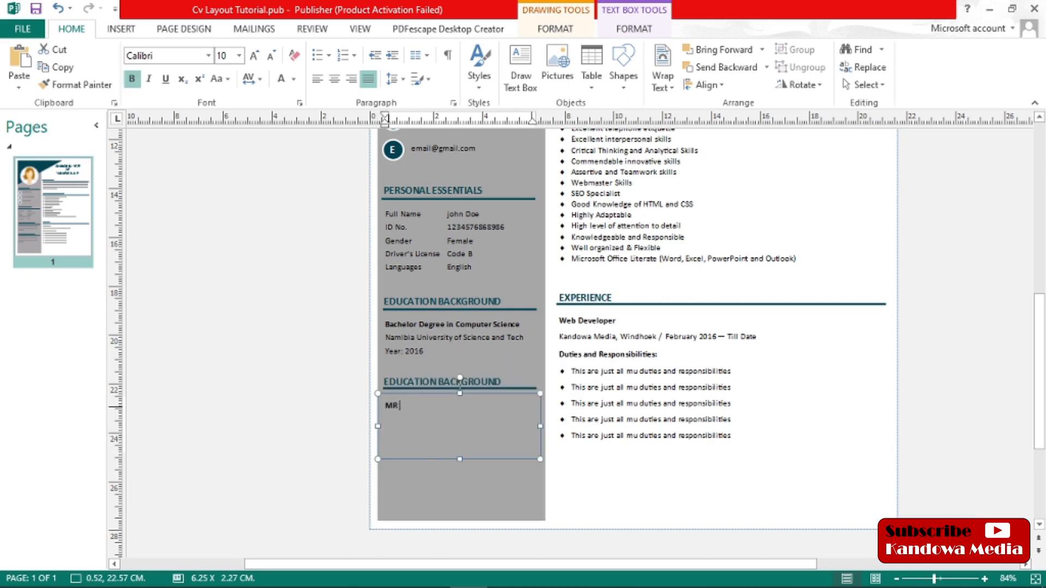
Replace the copied degree details with the referee's name, "General Manager" and "Kandowa Media" on separate lines
key(Return)
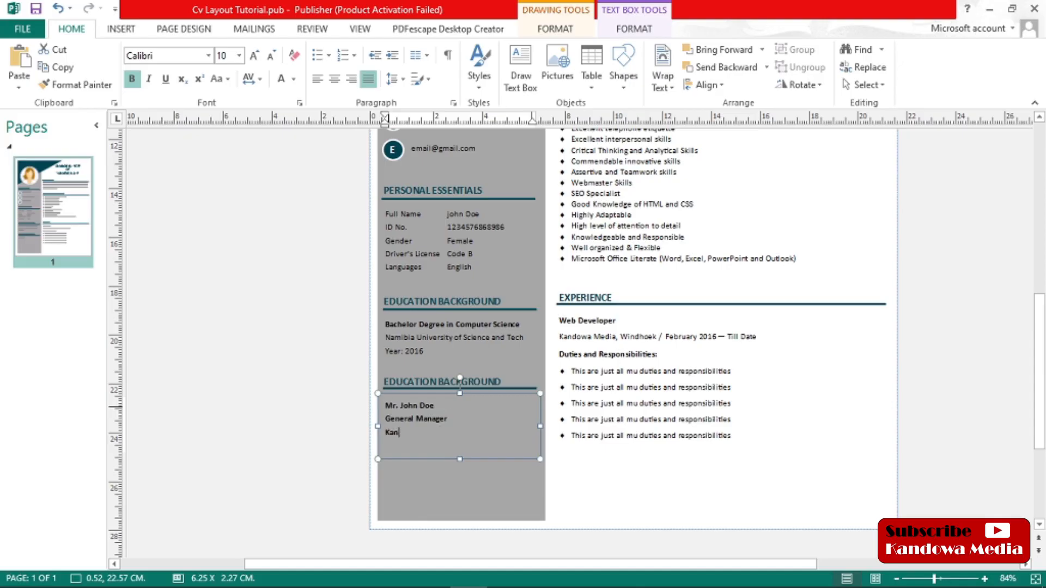
Add a "Tel:" line with the referee's phone number and extend the text box to about 3.2 cm tall
key(Return)
text(Tel)
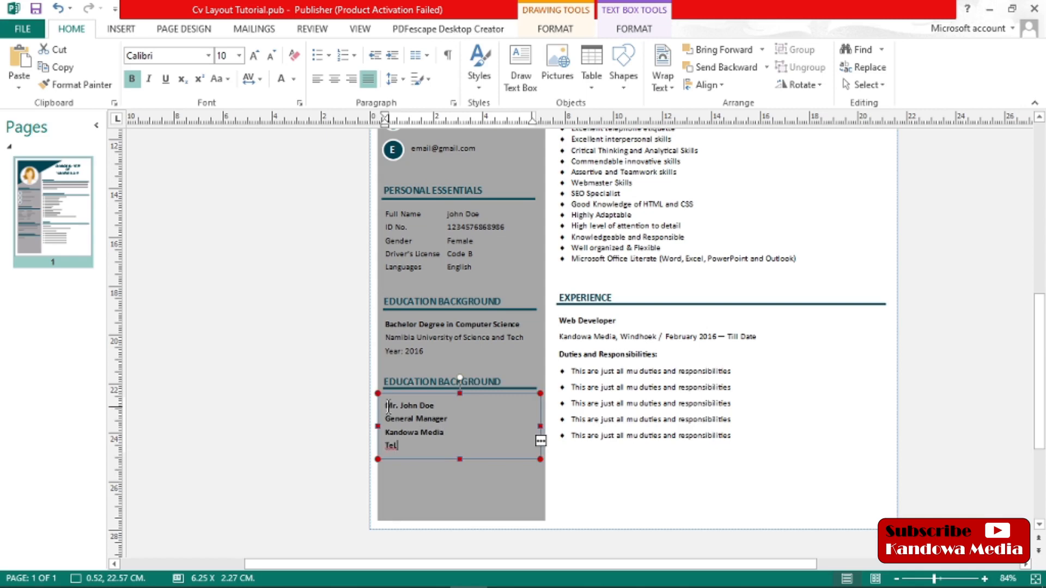
key(BackSpace)
key(BackSpace)
text(l:)
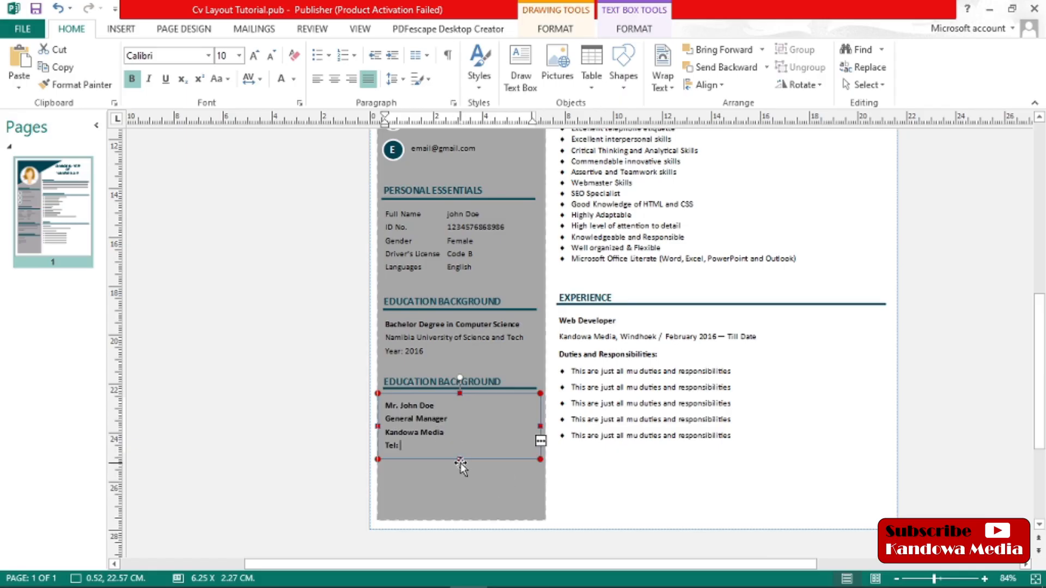
drag(460, 460, 459, 482)
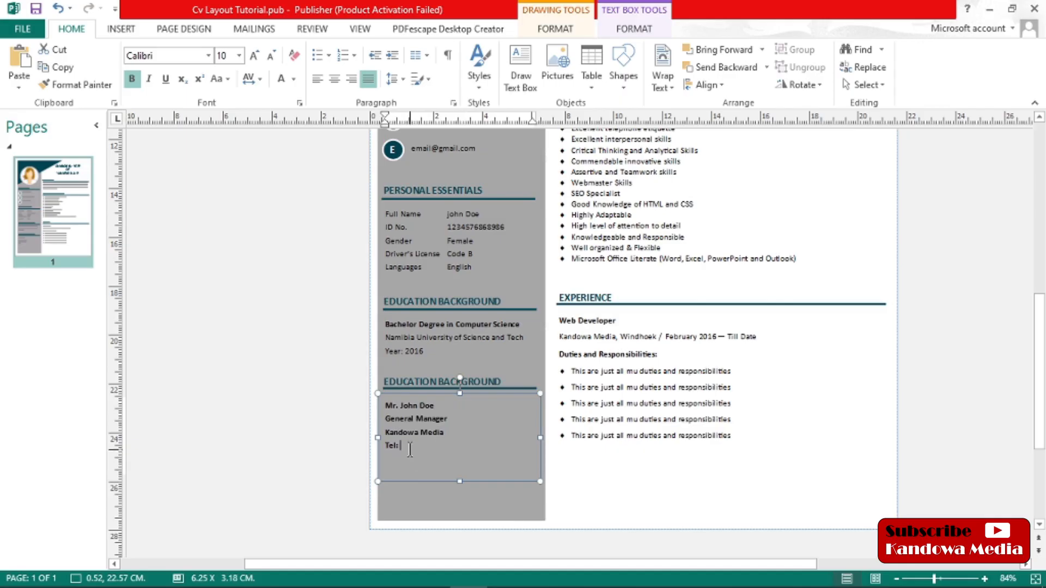
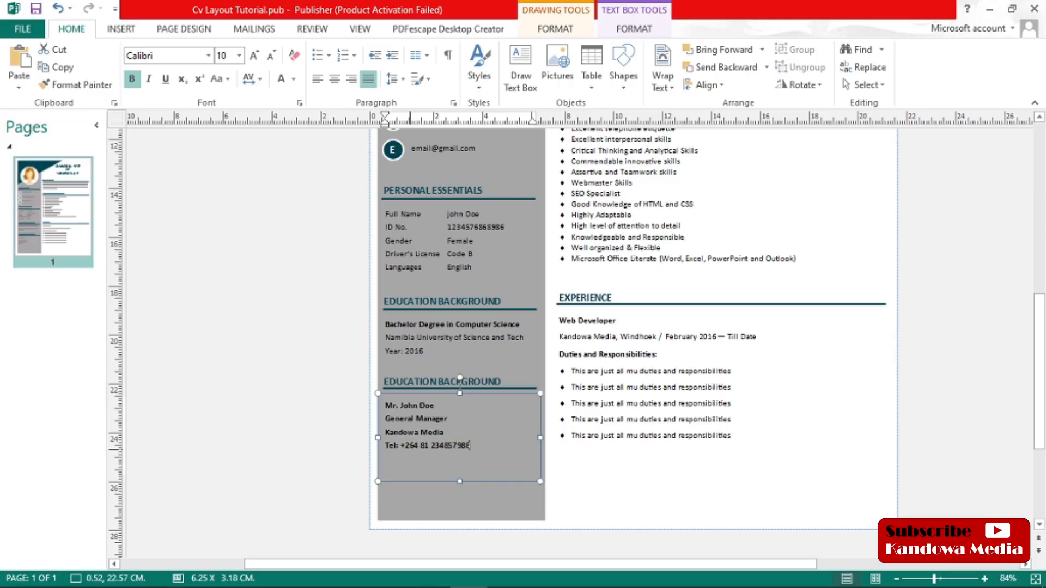
Add an "Email:" line below the referee's phone number
key(Return)
text(Email:)
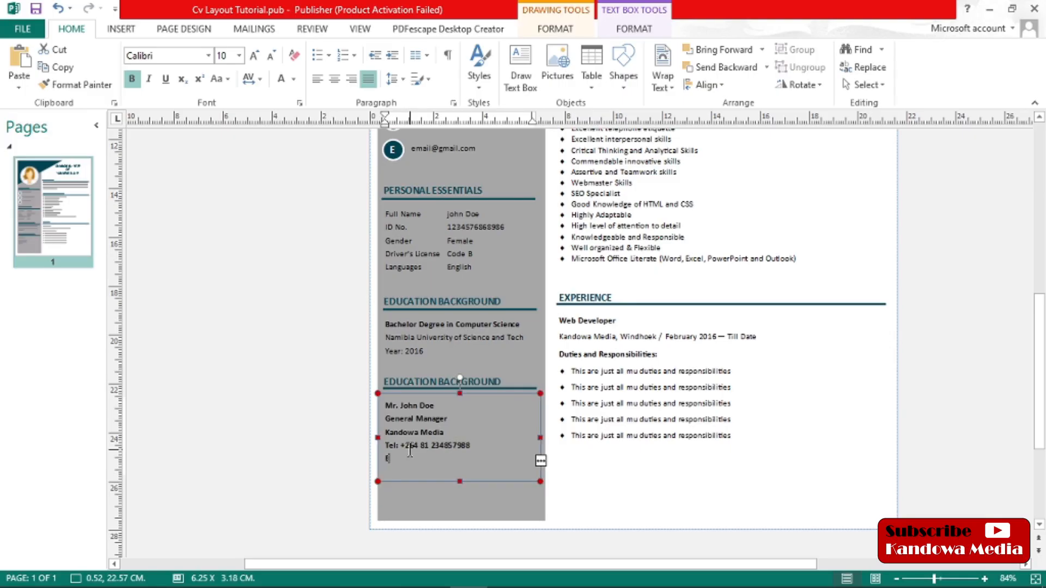